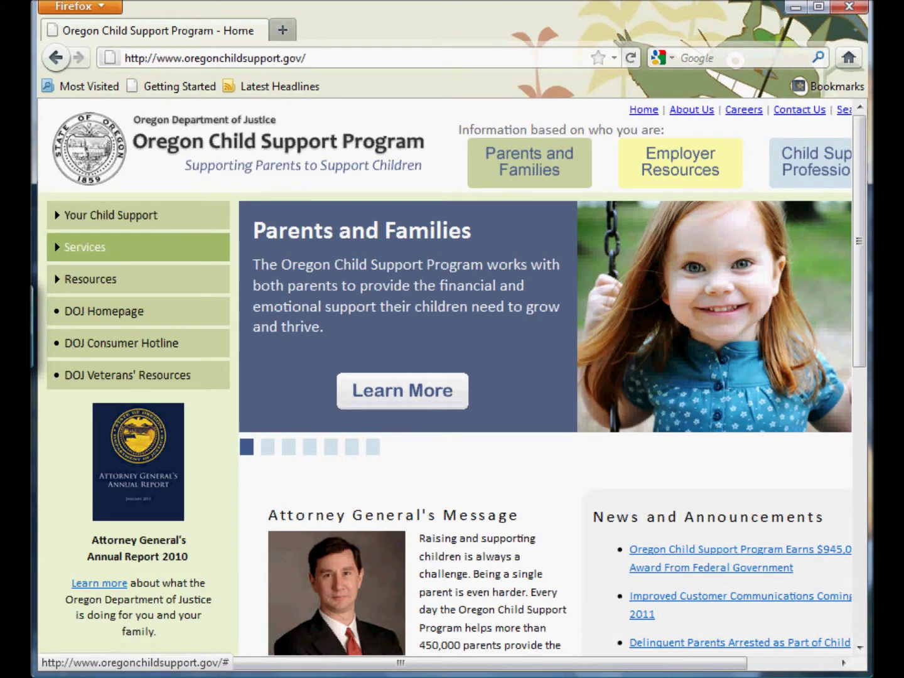
Launch the Guidelines Calculator from the Resources child support calculator page
left_click(90, 278)
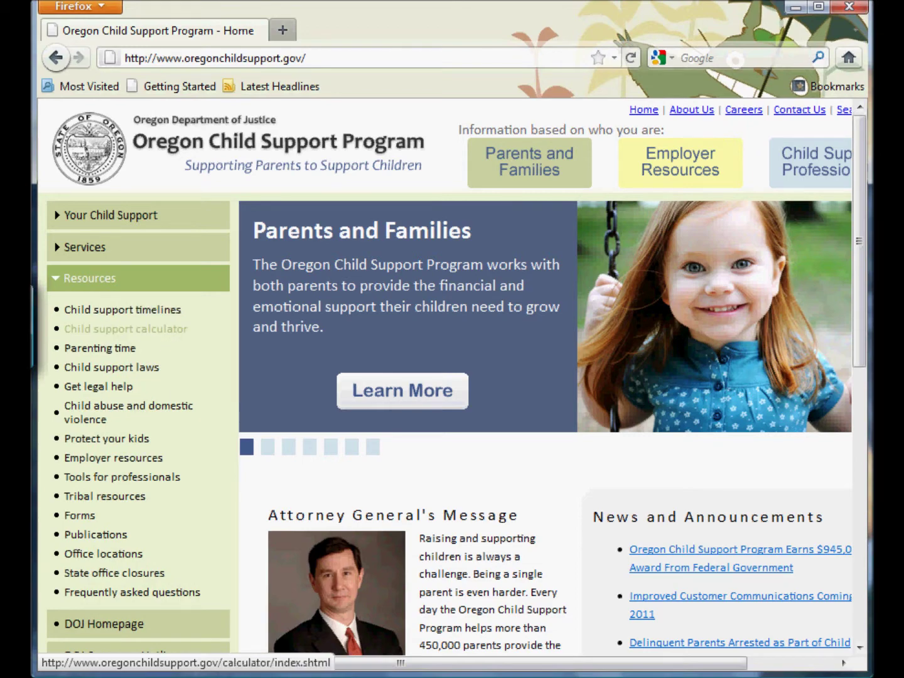
left_click(126, 329)
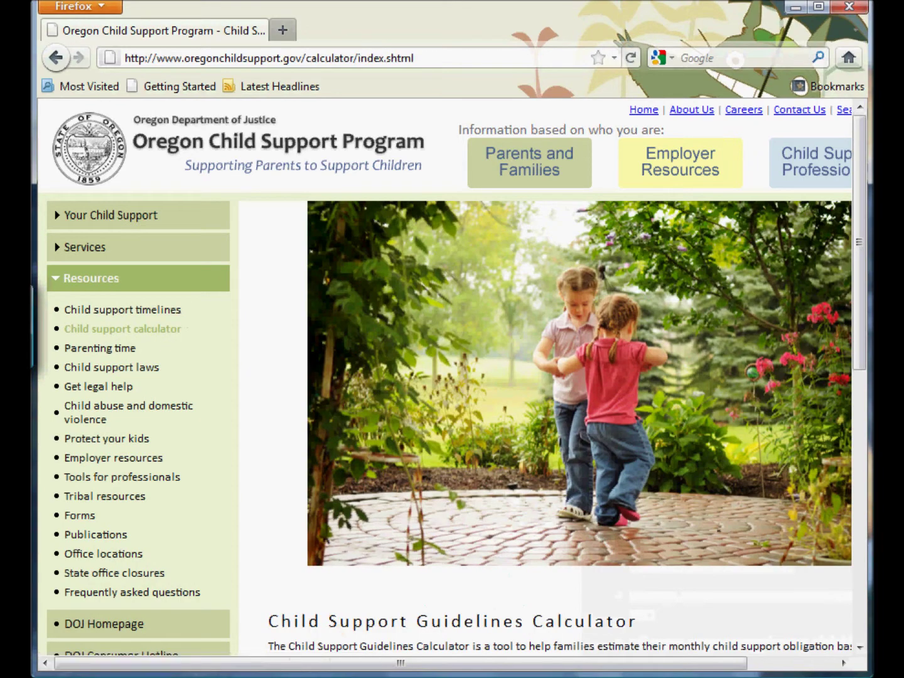
scroll(452, 376, "down", 5)
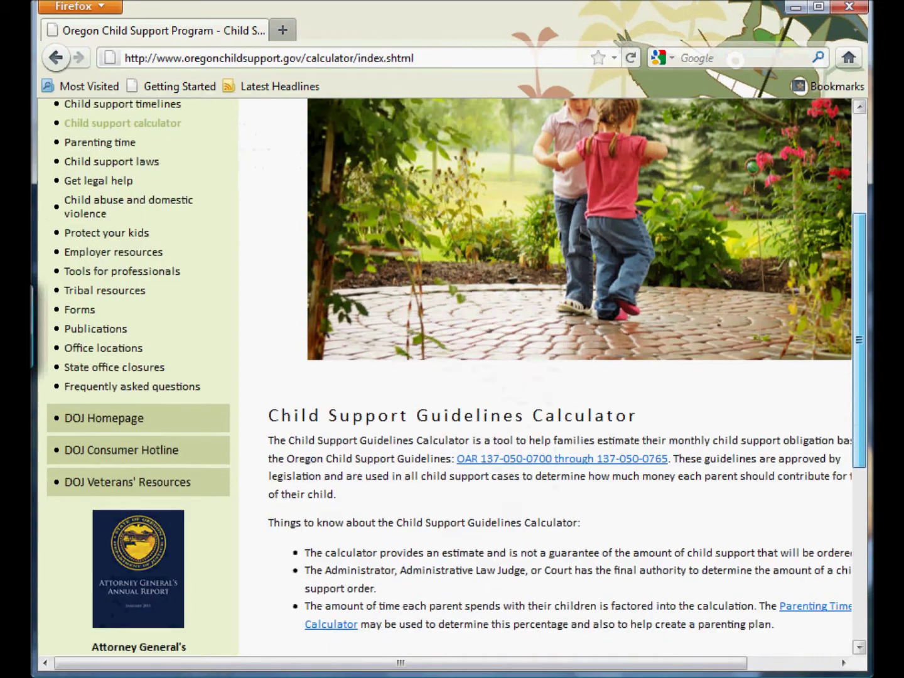
scroll(452, 376, "down", 3)
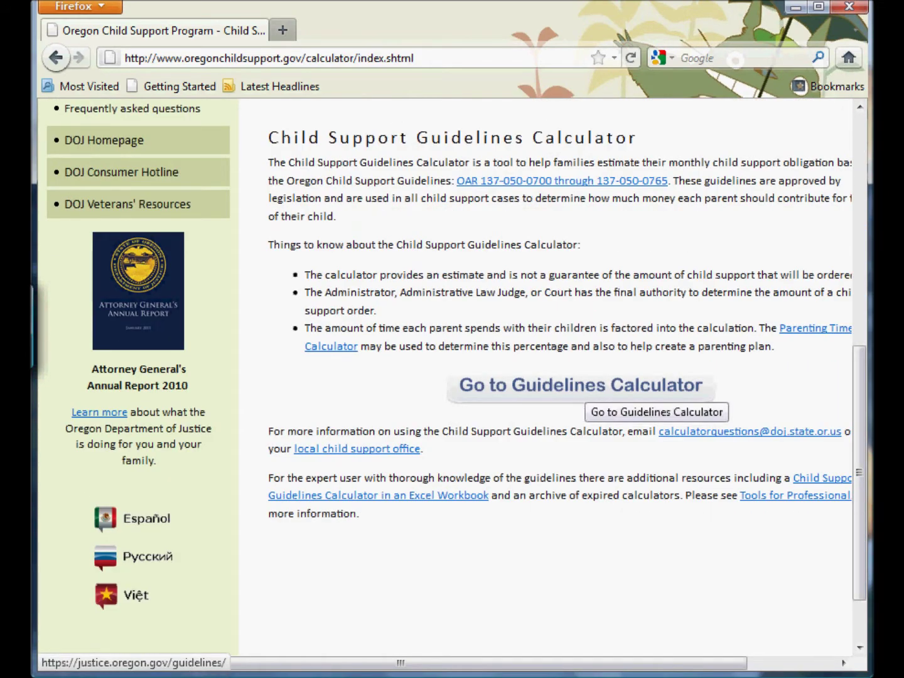
left_click(581, 387)
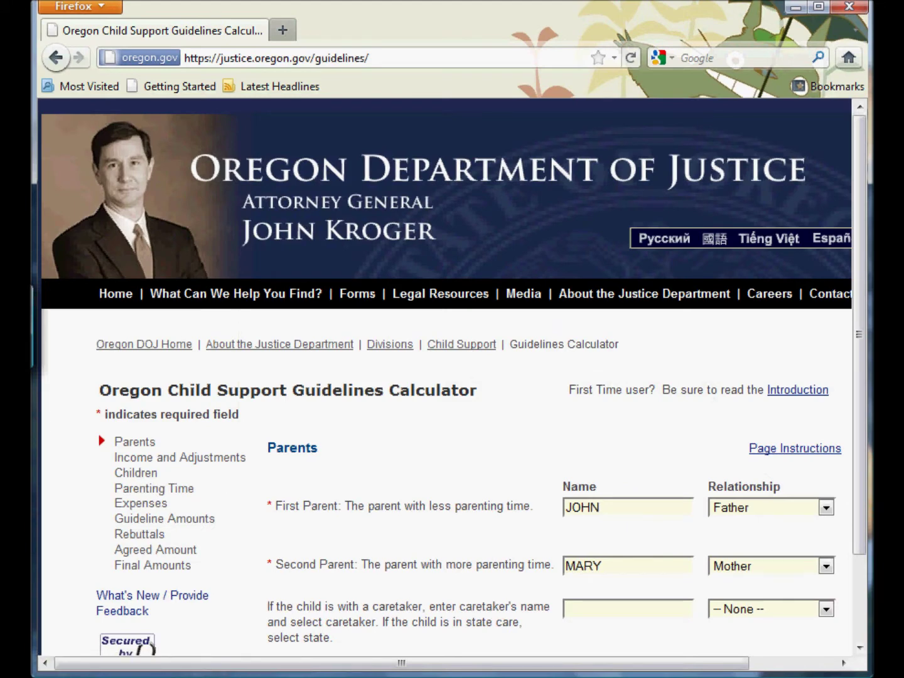
Confirm the parents as Father (first) and Mother (second) and continue to income
left_click_drag(860, 335, 859, 368)
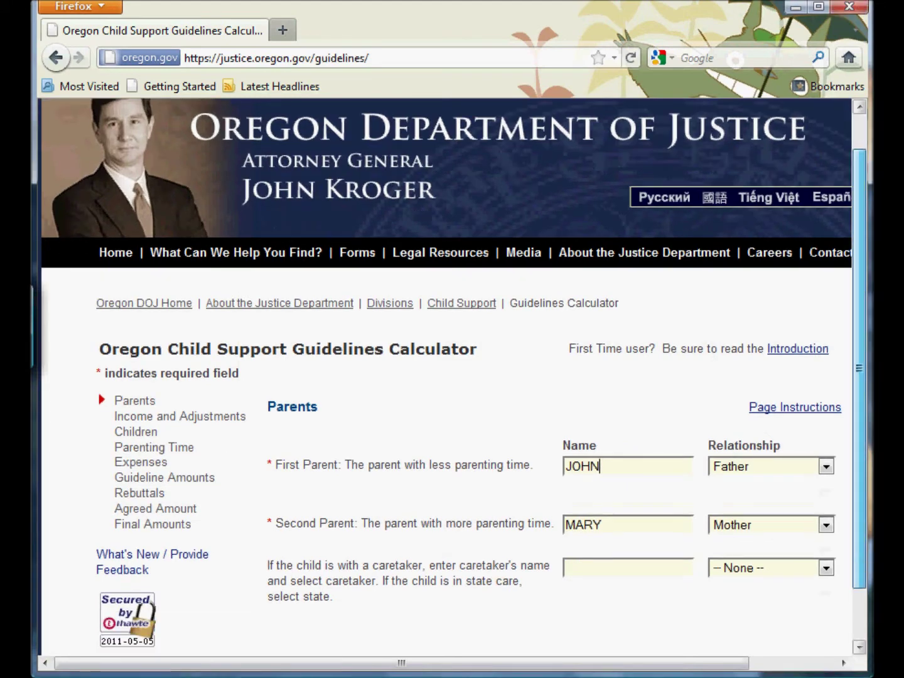
scroll(446, 377, "down", 2)
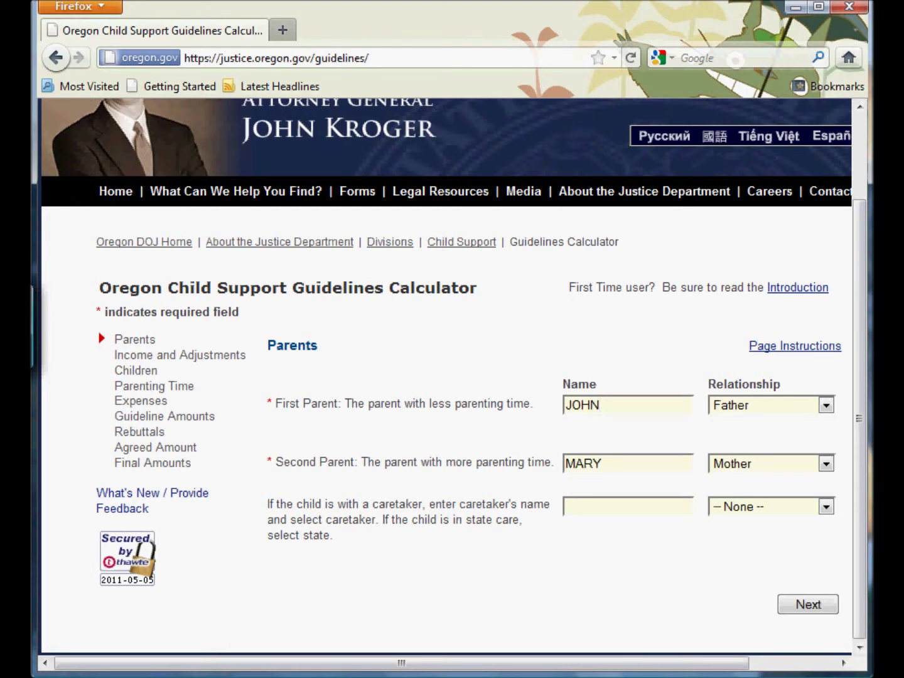
mouse_move(609, 411)
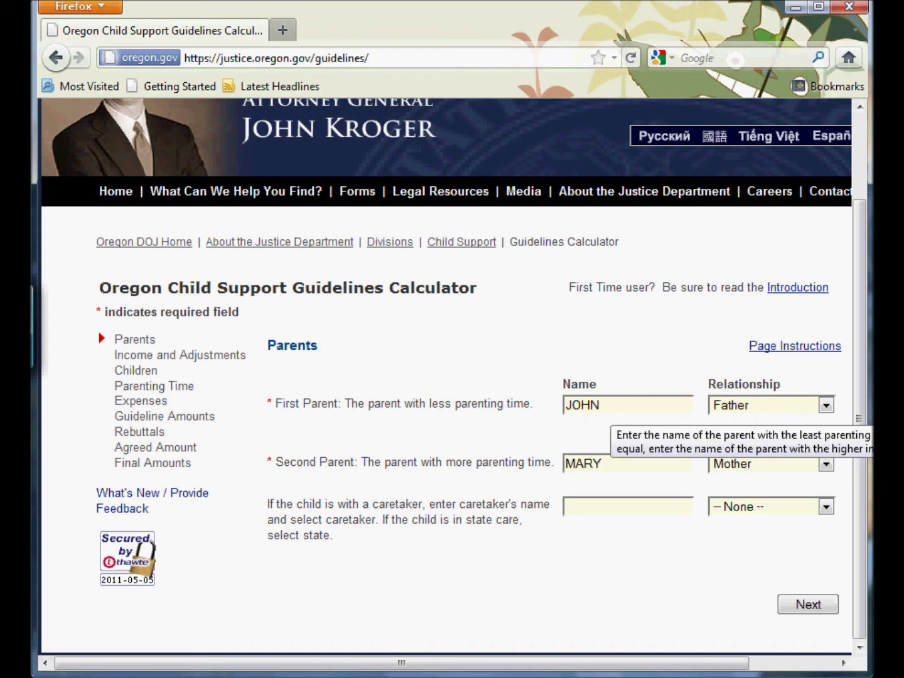
mouse_move(614, 468)
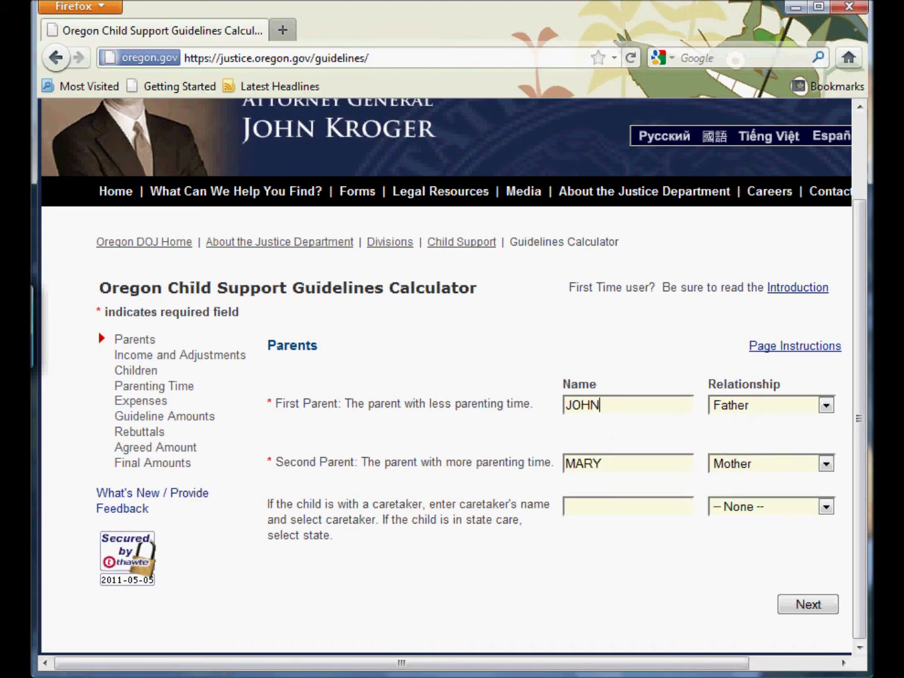
left_click(808, 604)
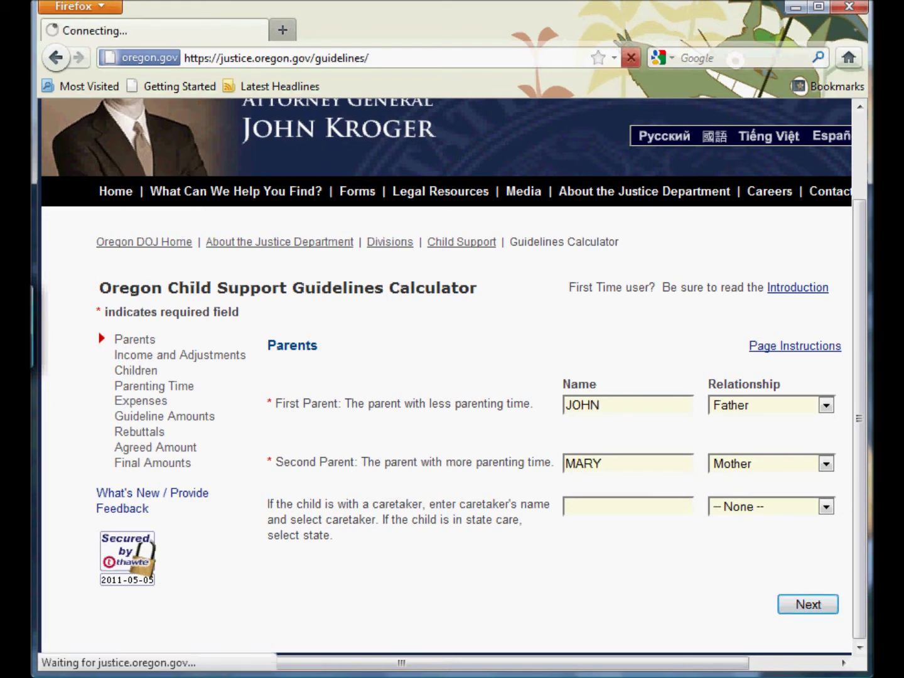
Enter 65 as the father's mandatory union dues
left_click_drag(860, 267, 860, 382)
scroll(481, 377, "down", 3)
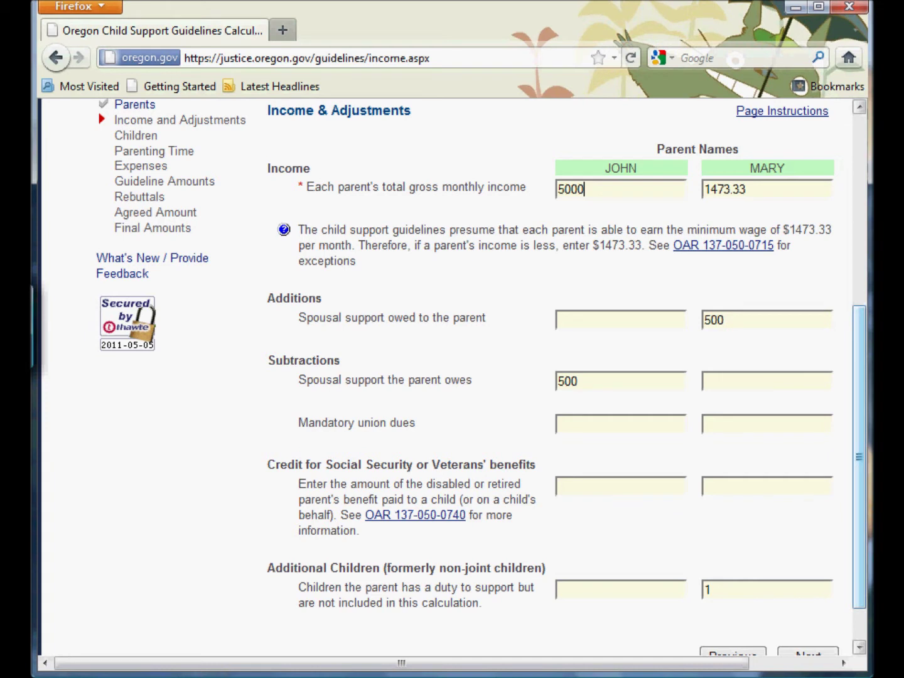
scroll(481, 376, "down", 1)
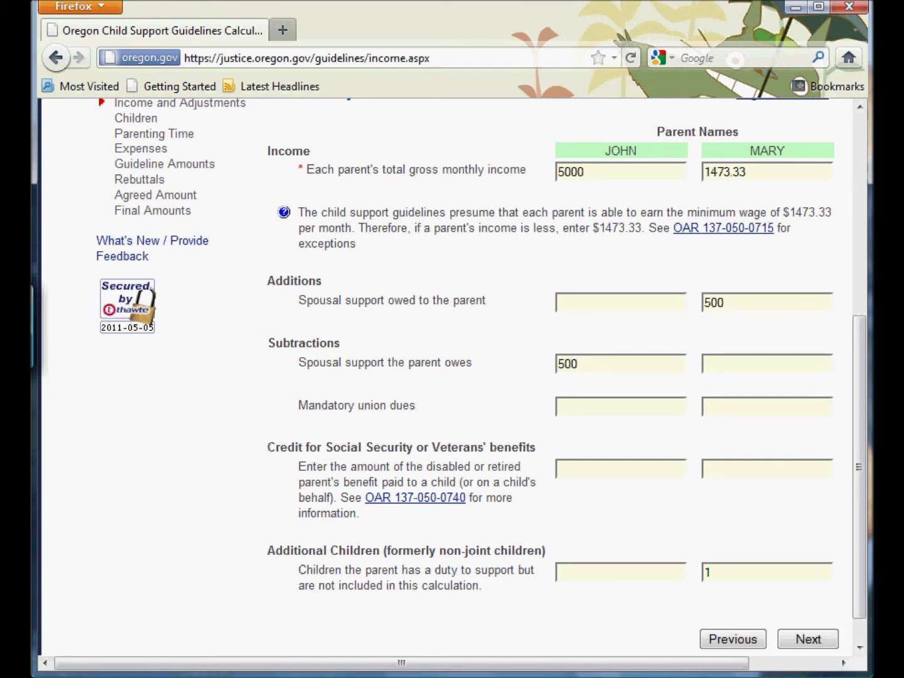
left_click(579, 364)
left_click(596, 408)
type("65")
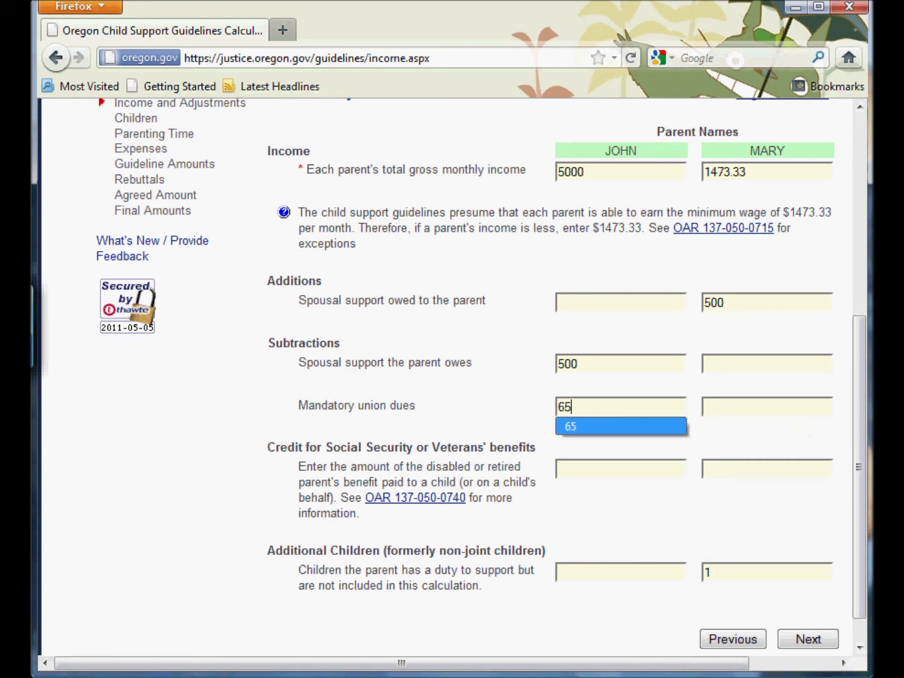
Move the one additional child from the mother's count to the father's
left_click(748, 573)
key("BackSpace")
left_click(621, 573)
type("1")
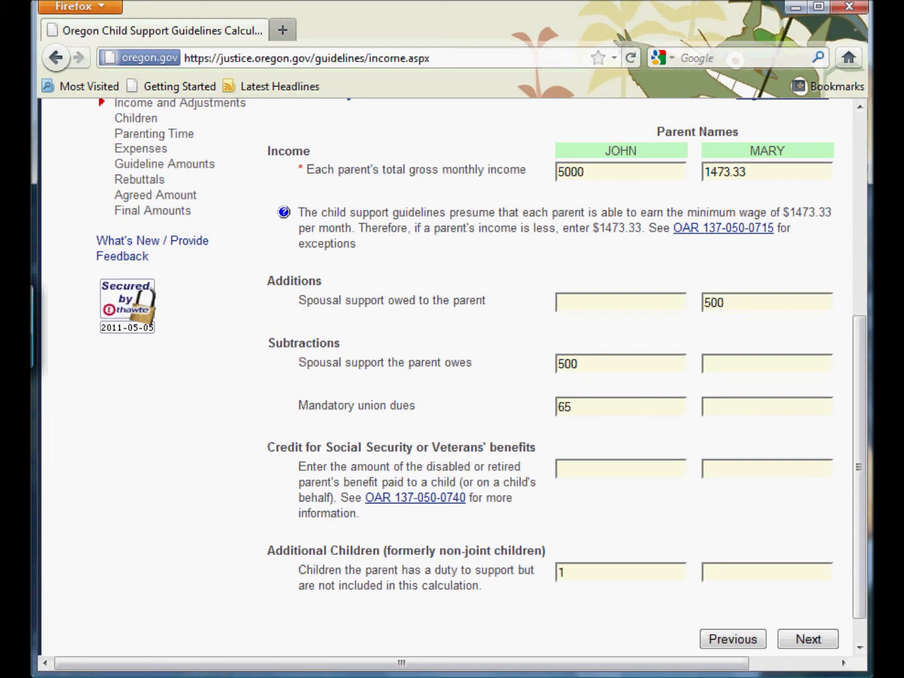
On the Children page, answer Yes to the parenting-time court order question
left_click(808, 639)
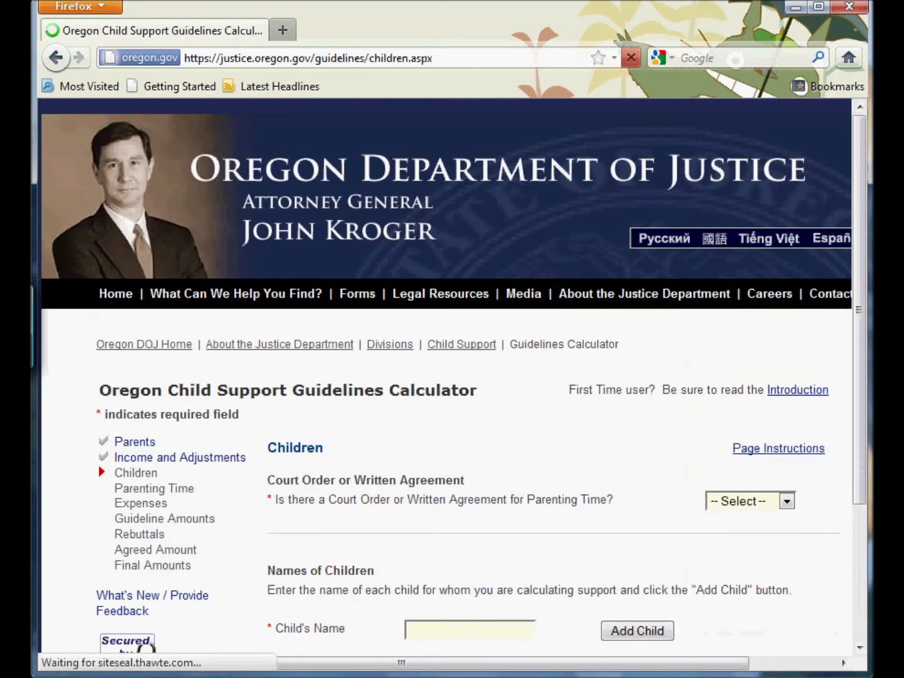
scroll(453, 376, "down", 5)
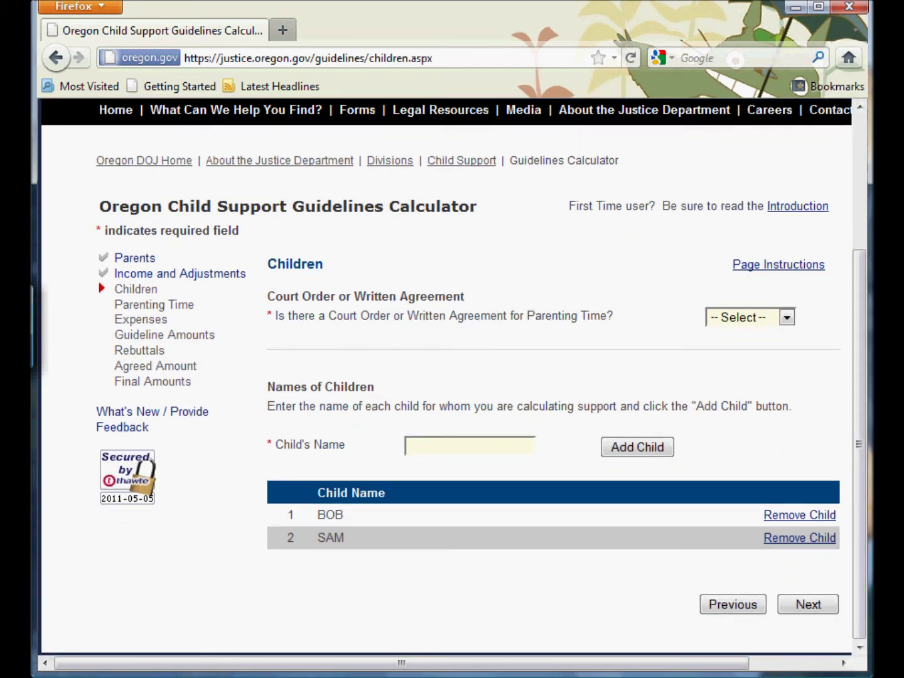
left_click(787, 317)
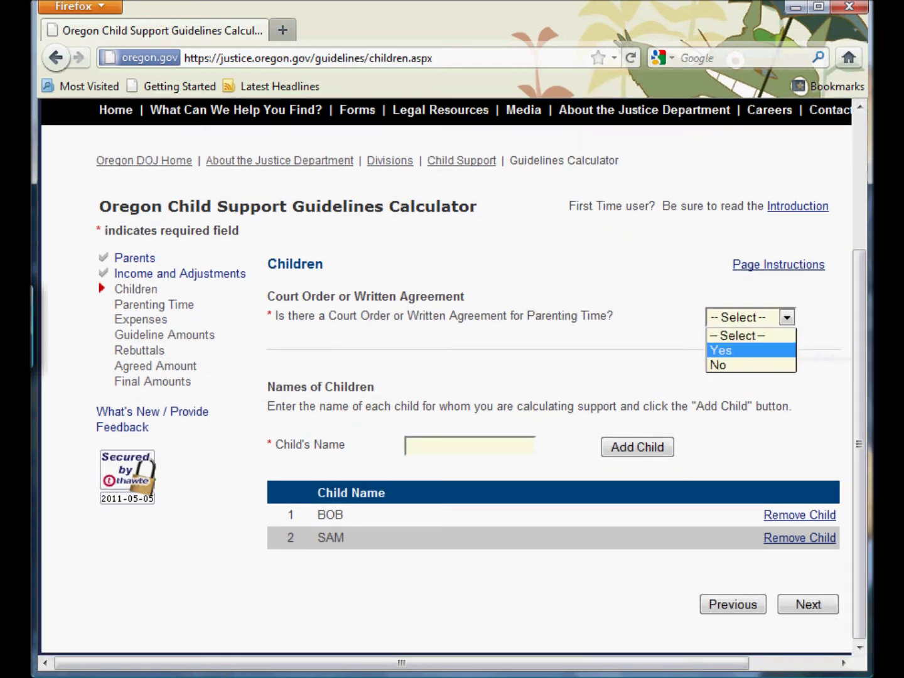
key("Return")
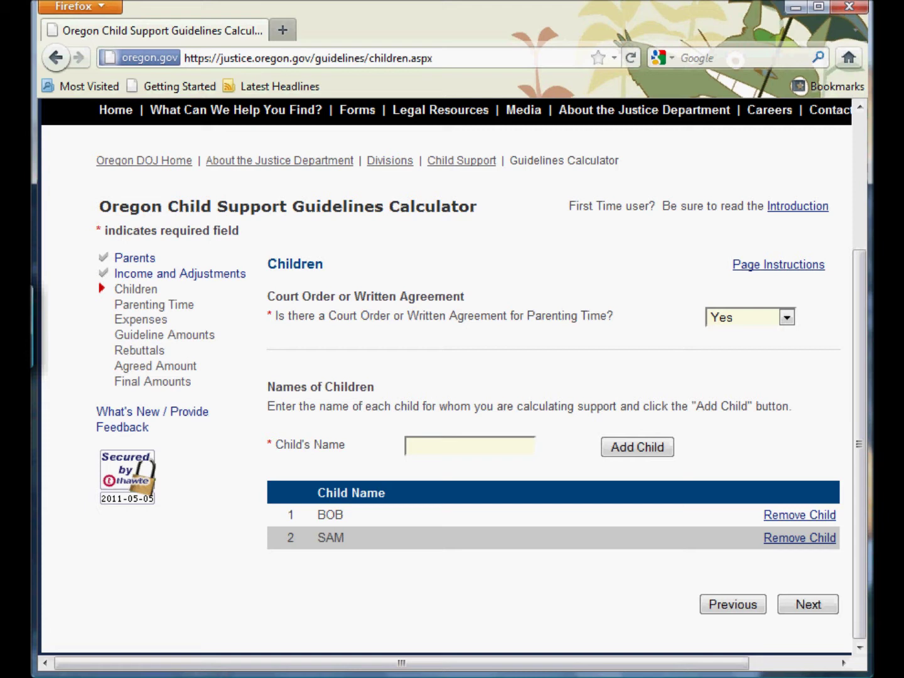
Remove the second child and add a newly named child in its place
left_click(800, 538)
type("JANE")
key("Return")
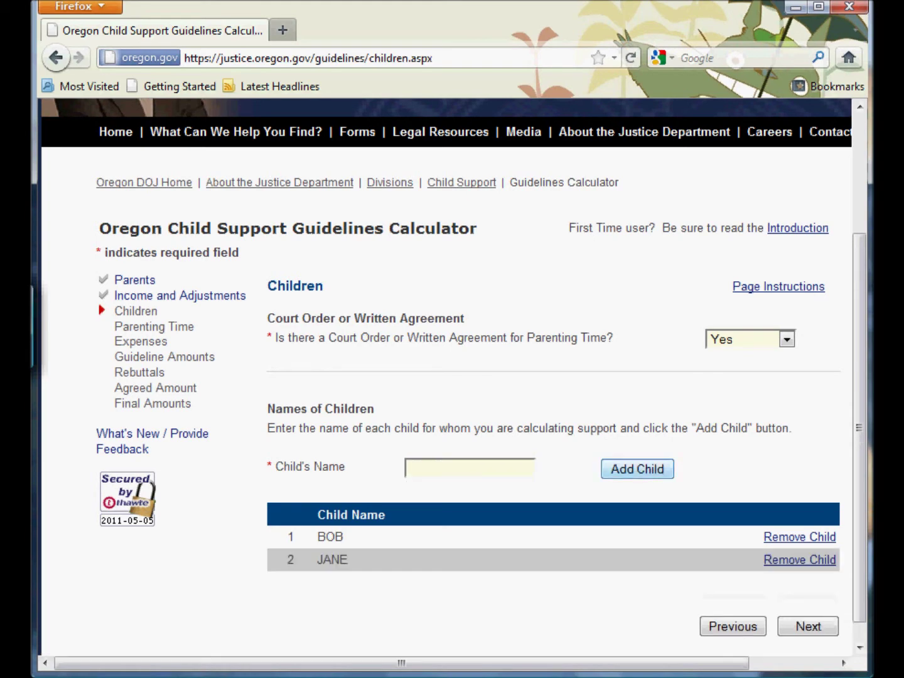
On the parenting time page, choose to enter parenting time as percentages
left_click(809, 626)
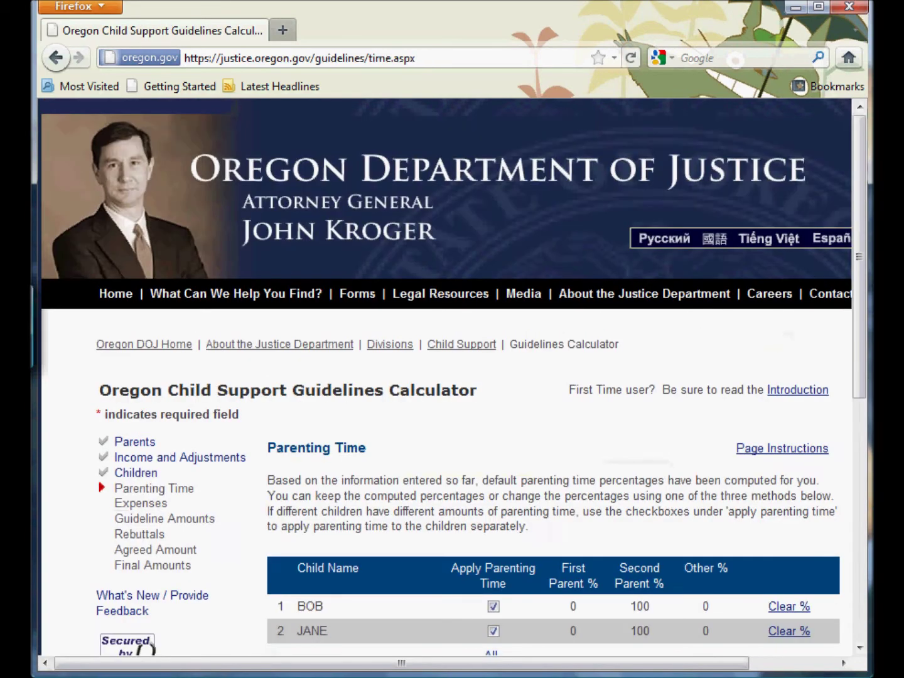
scroll(452, 376, "down", 5)
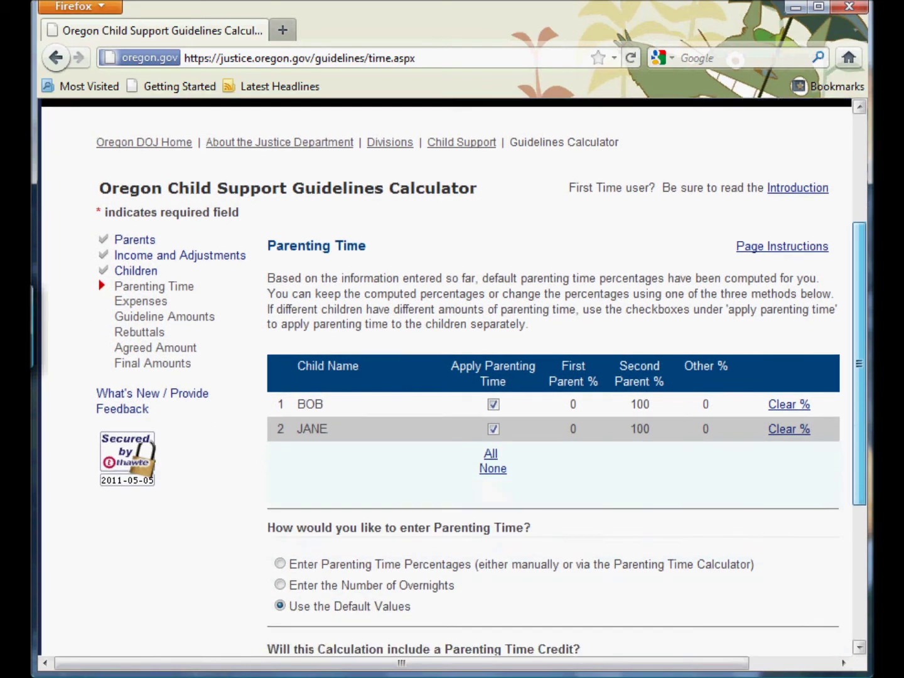
scroll(452, 376, "down", 1)
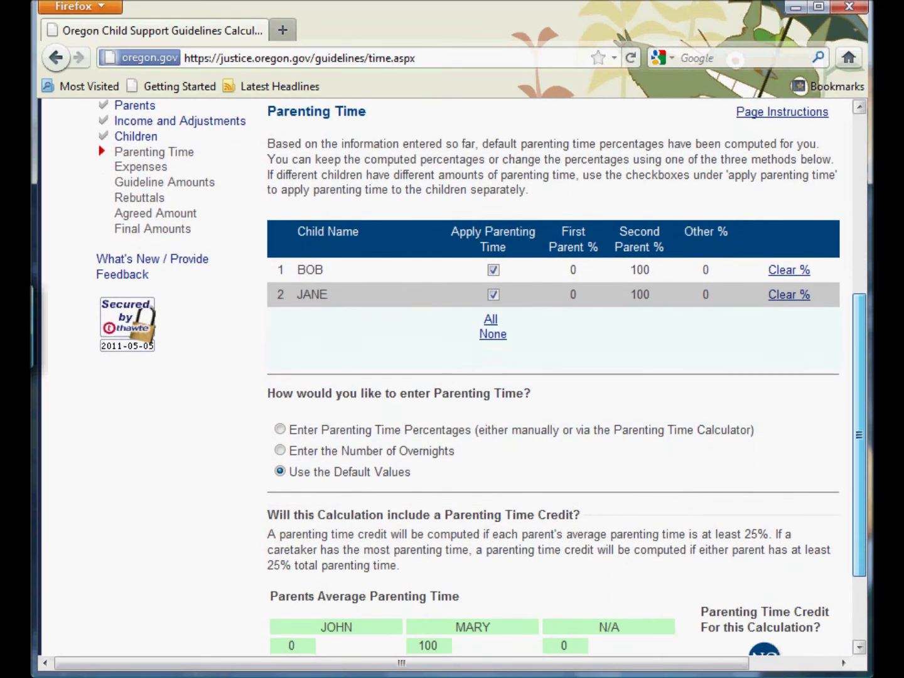
scroll(452, 377, "down", 2)
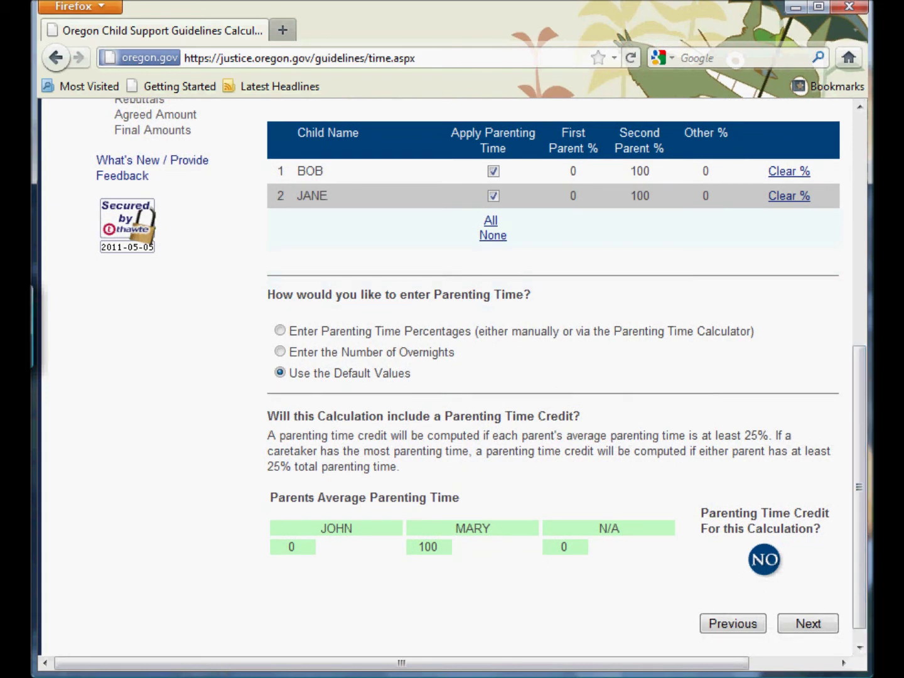
left_click(280, 331)
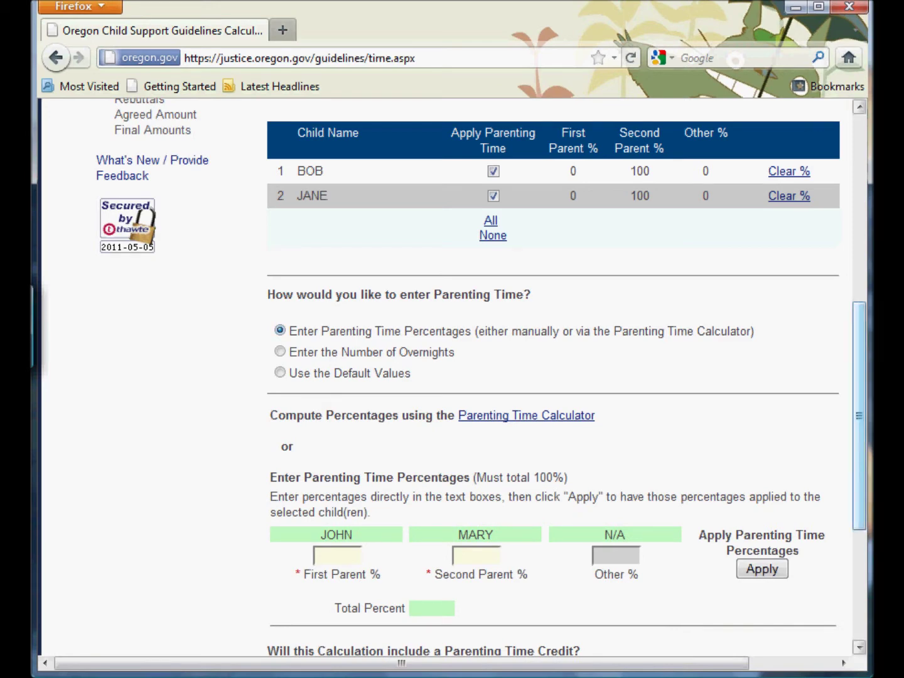
scroll(483, 376, "down", 2)
scroll(483, 376, "down", 2)
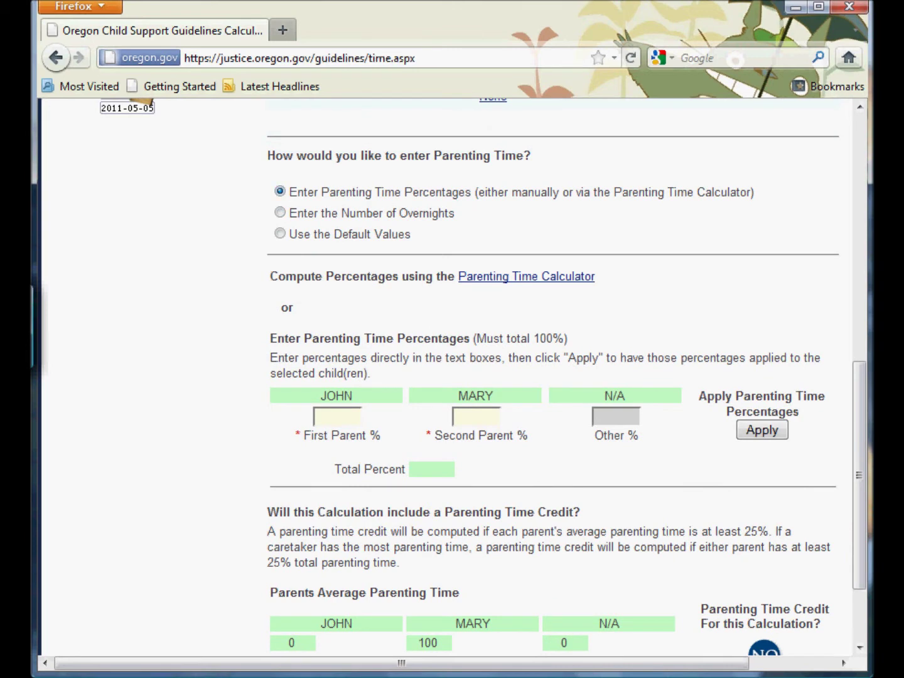
Set parenting time to 29.75% for the first parent and 70.25% for the second, and apply
left_click(337, 418)
type("29")
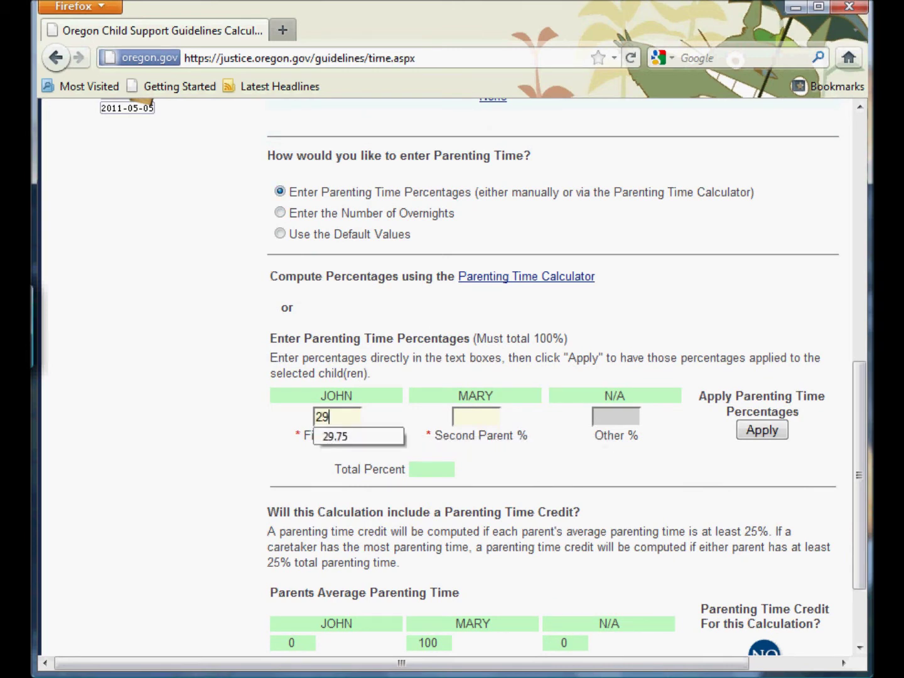
type(".75")
key("Tab")
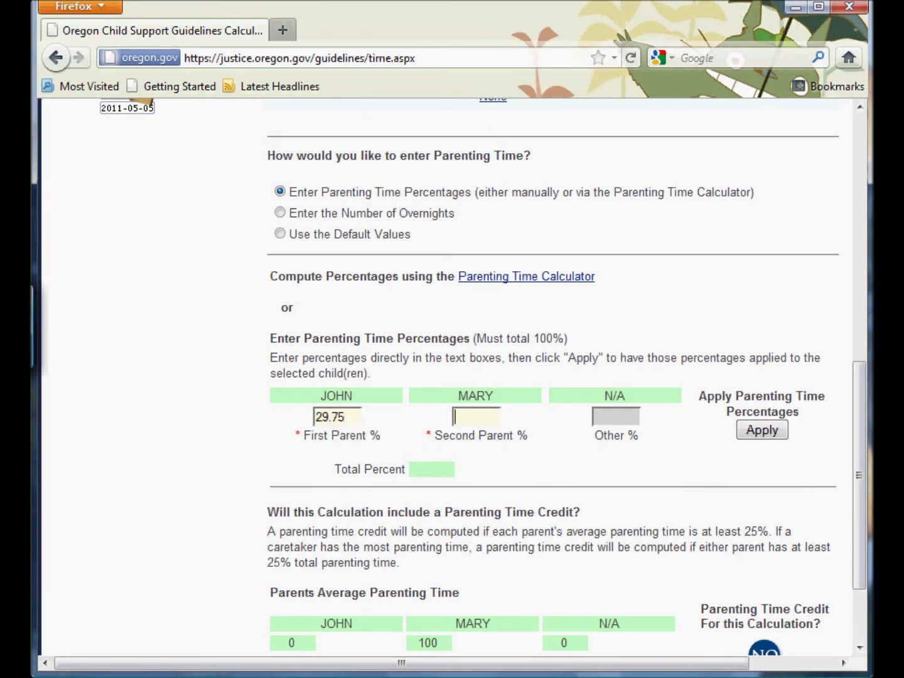
type("70")
key("Down")
key("Return")
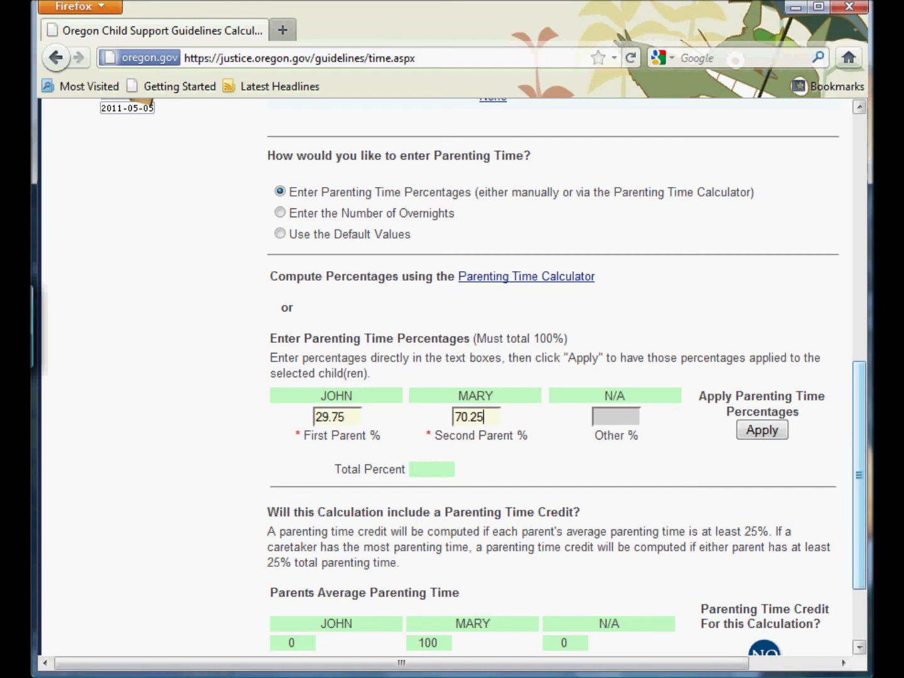
left_click_drag(860, 476, 860, 516)
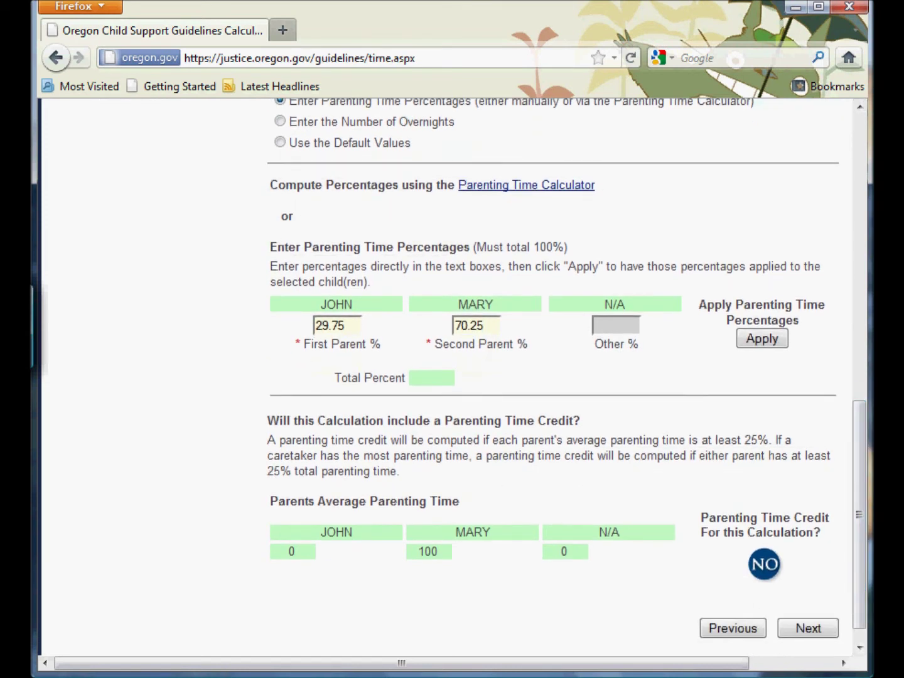
left_click(762, 338)
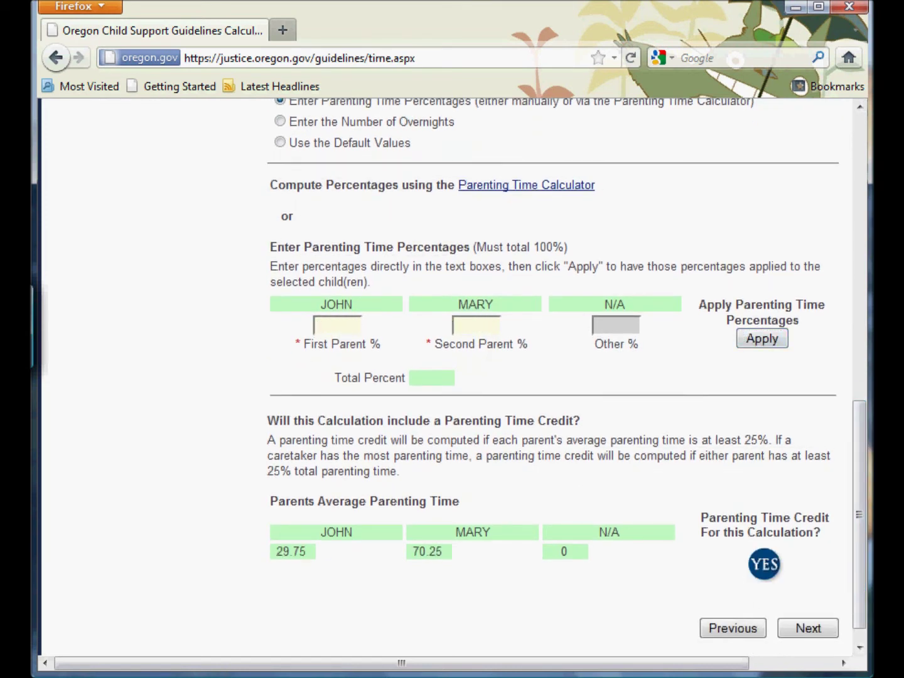
scroll(452, 377, "down", 1)
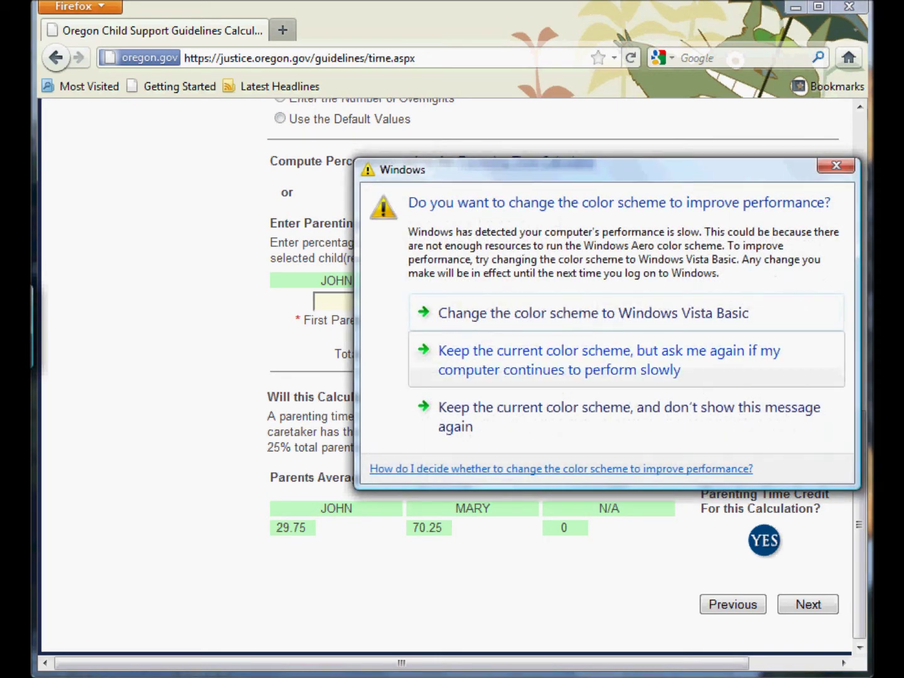
Dismiss the Windows colour-scheme prompt and continue to the Expenses page
left_click(609, 360)
left_click(808, 604)
key("Tab")
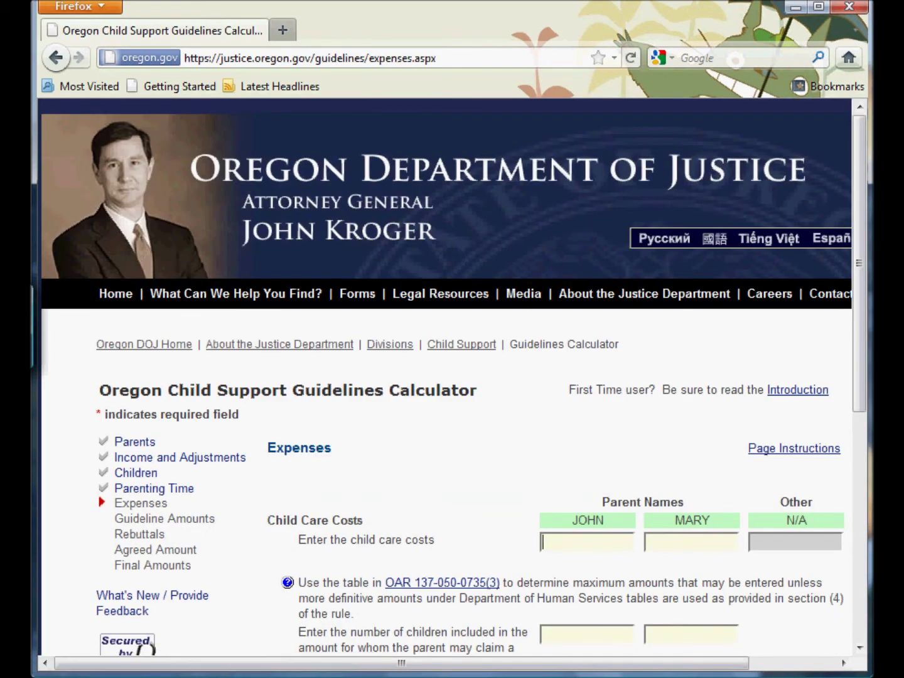
scroll(452, 376, "down", 5)
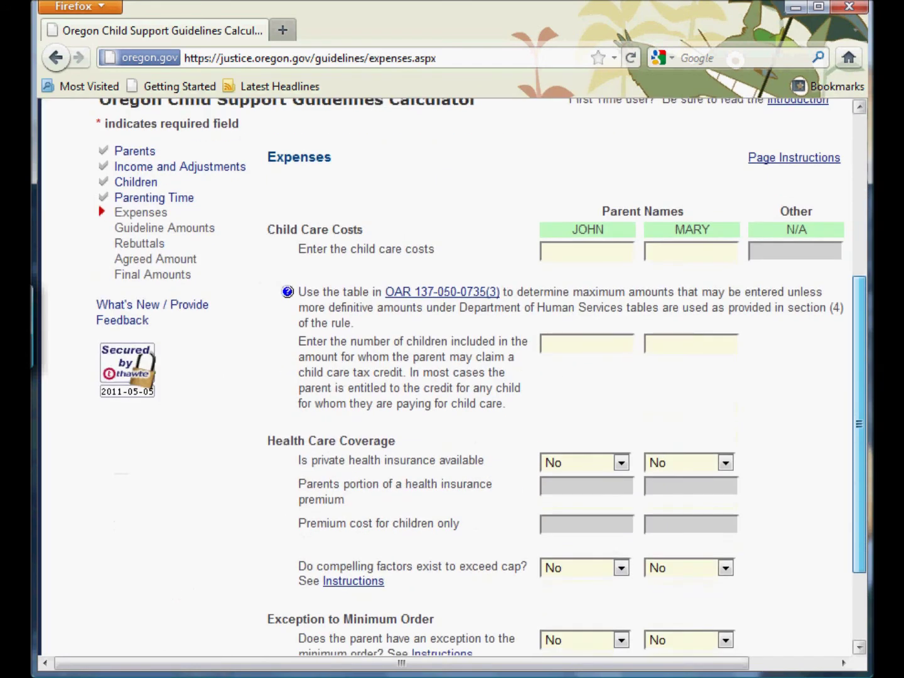
left_click_drag(859, 435, 860, 464)
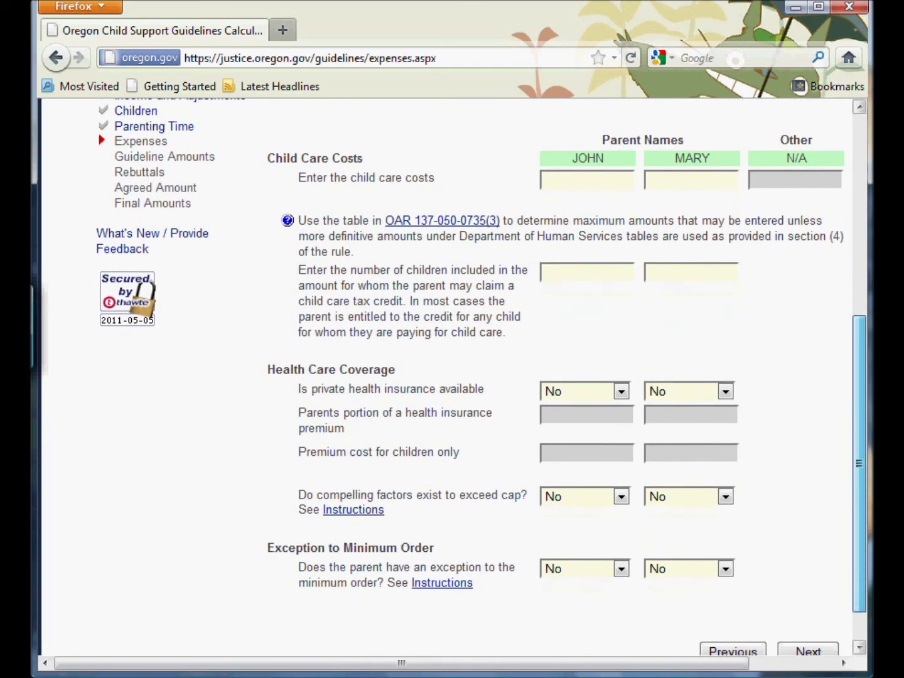
scroll(452, 376, "down", 1)
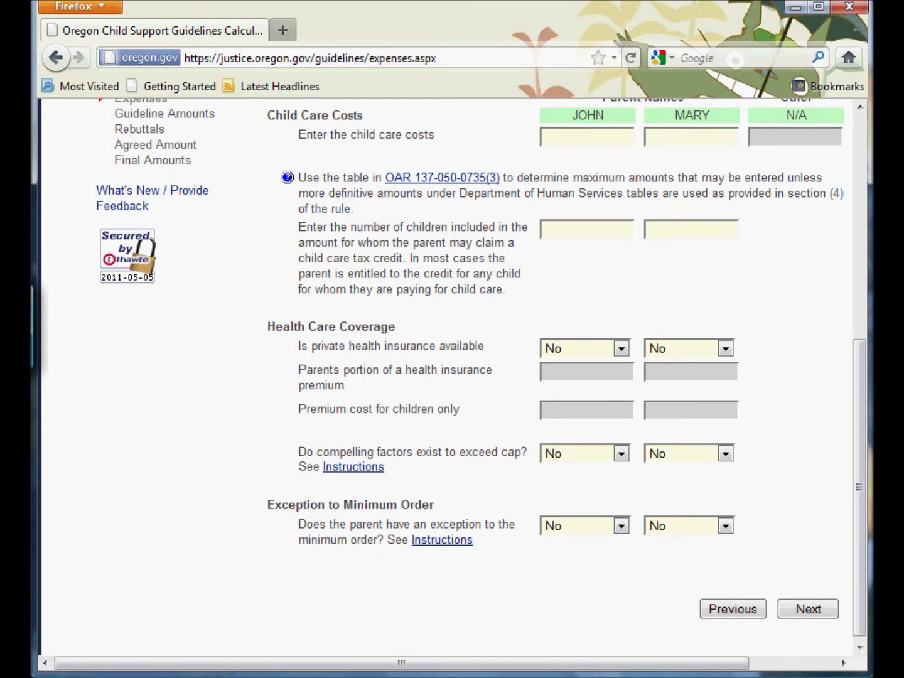
Mark the father's private health insurance as Yes, costing 150 with 125 for the children
left_click(621, 348)
left_click(585, 381)
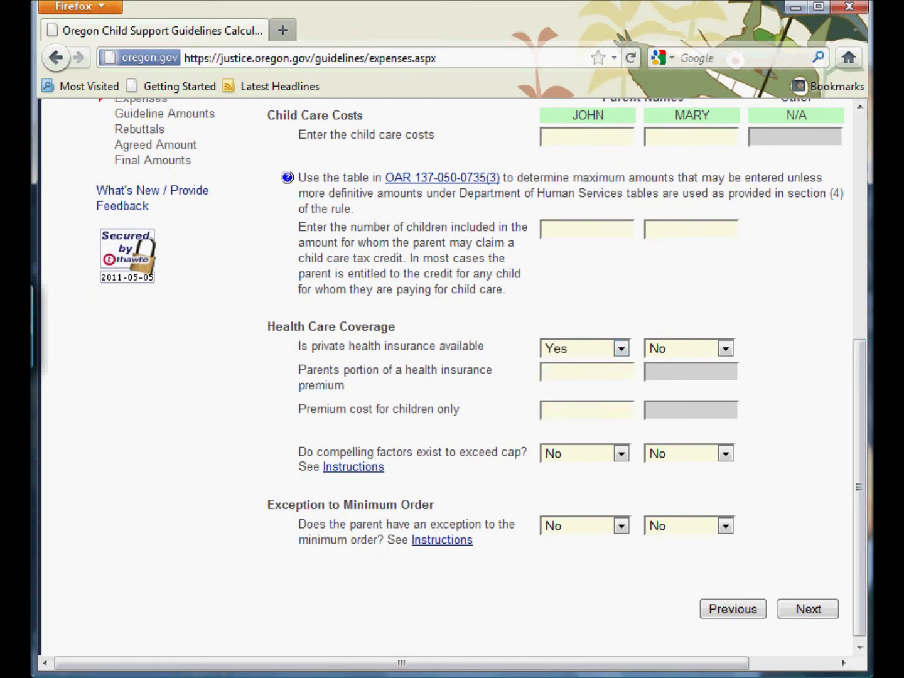
type("150")
key("Tab")
type("125")
Pass the Guideline Amounts, Rebuttals and Agreed Amount pages to reach Final Amounts (617 cash, 142 medical, 759 total)
left_click(809, 609)
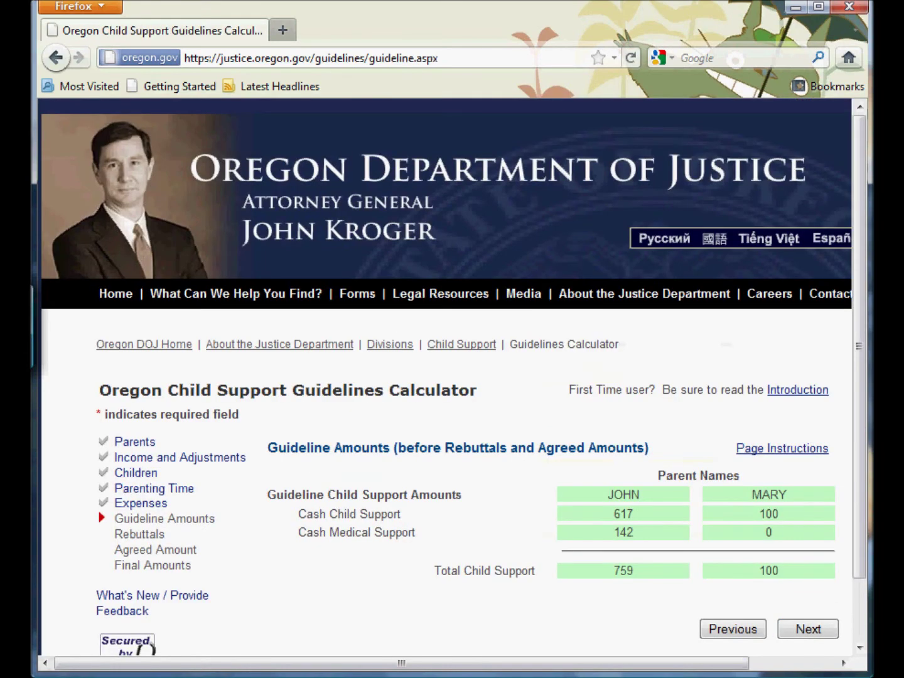
scroll(453, 376, "down", 2)
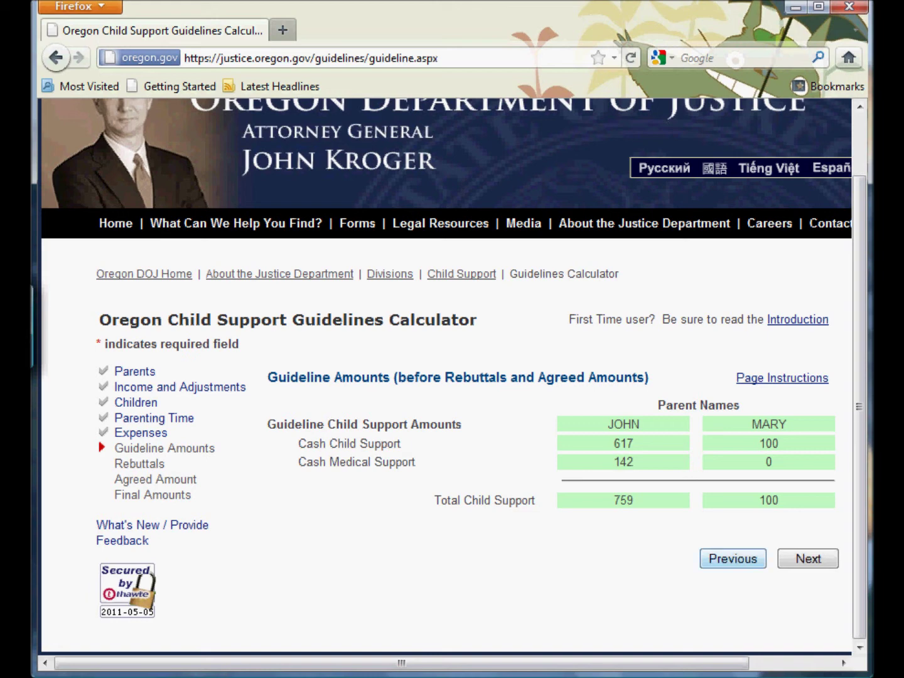
left_click(809, 558)
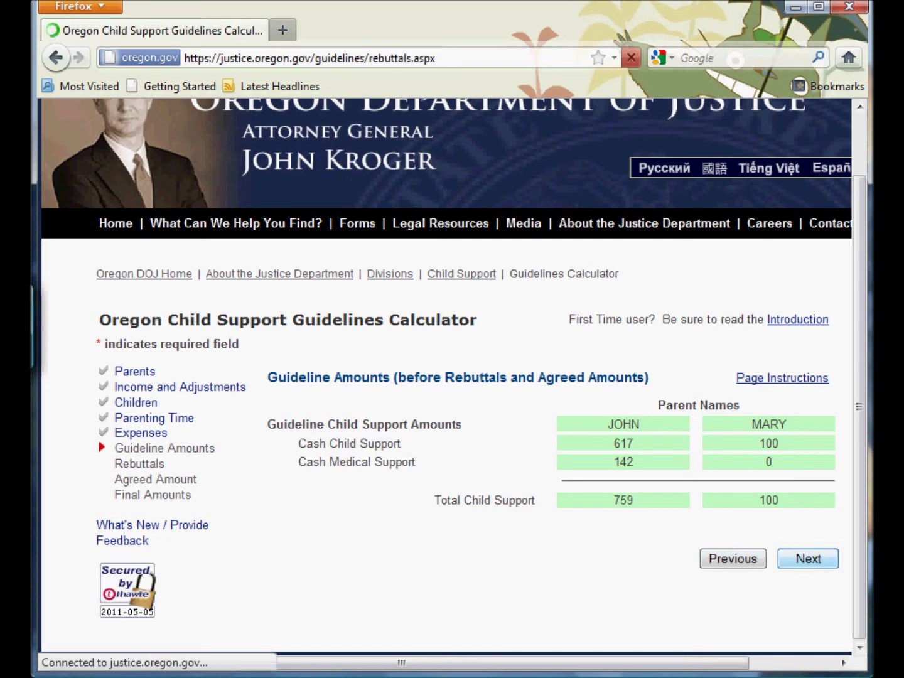
left_click_drag(860, 559, 859, 591)
left_click(809, 604)
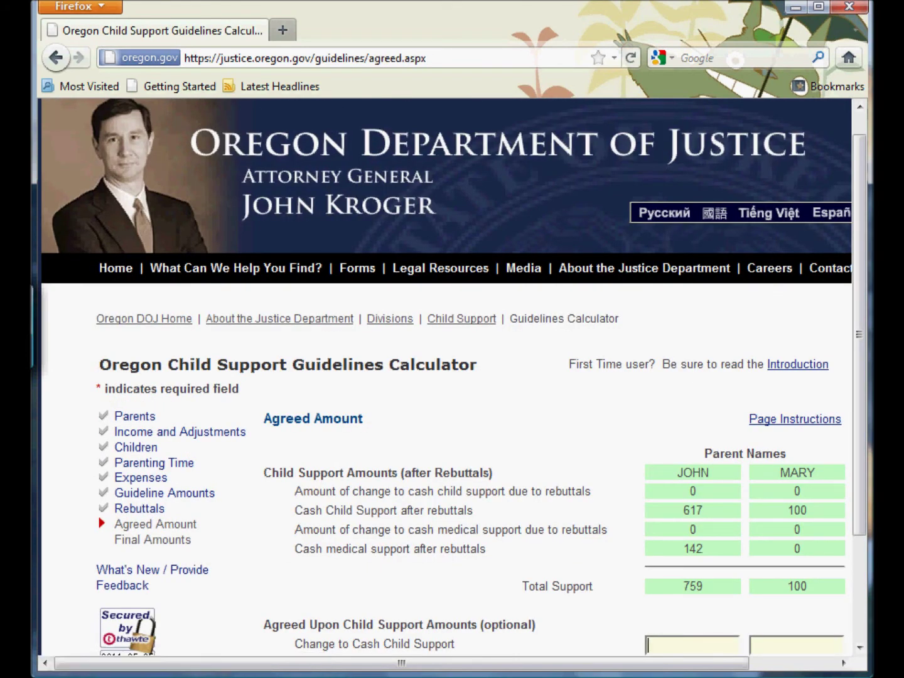
scroll(860, 332, "down", 4)
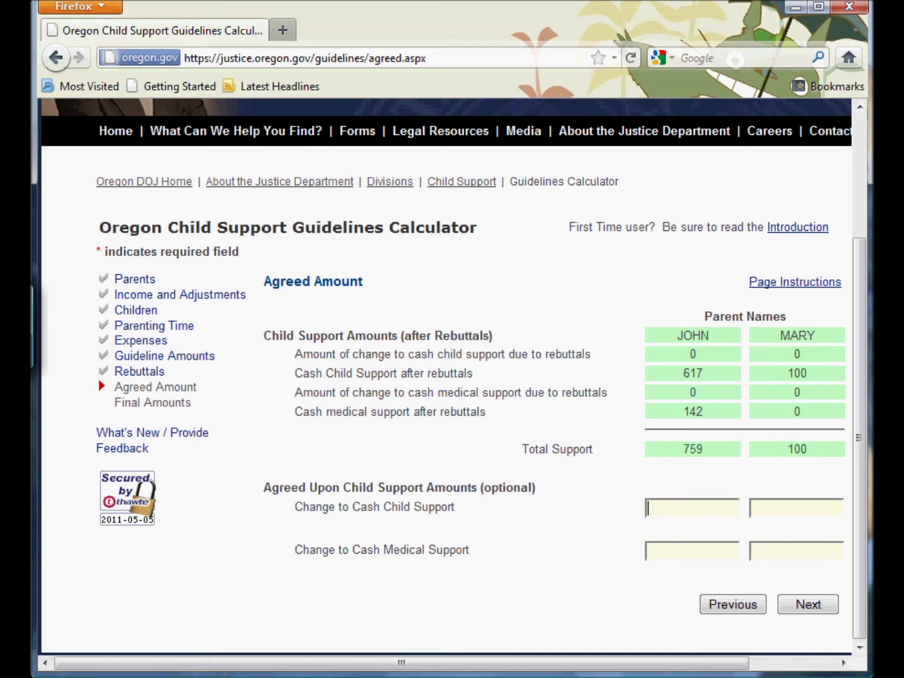
left_click(808, 605)
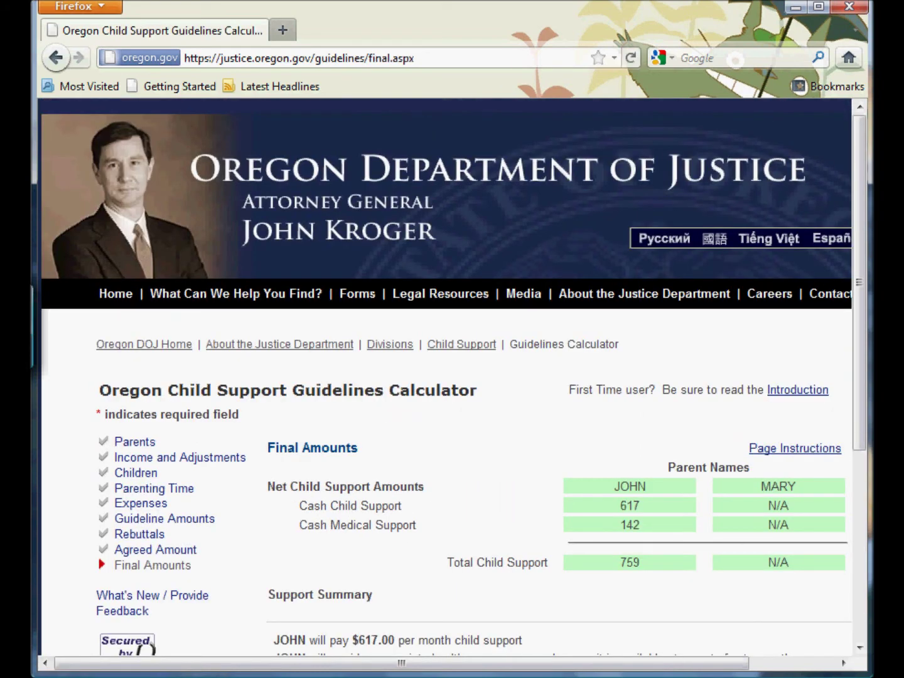
Open the View And Print Worksheets PDF from the bottom of Final Amounts
scroll(453, 376, "down", 3)
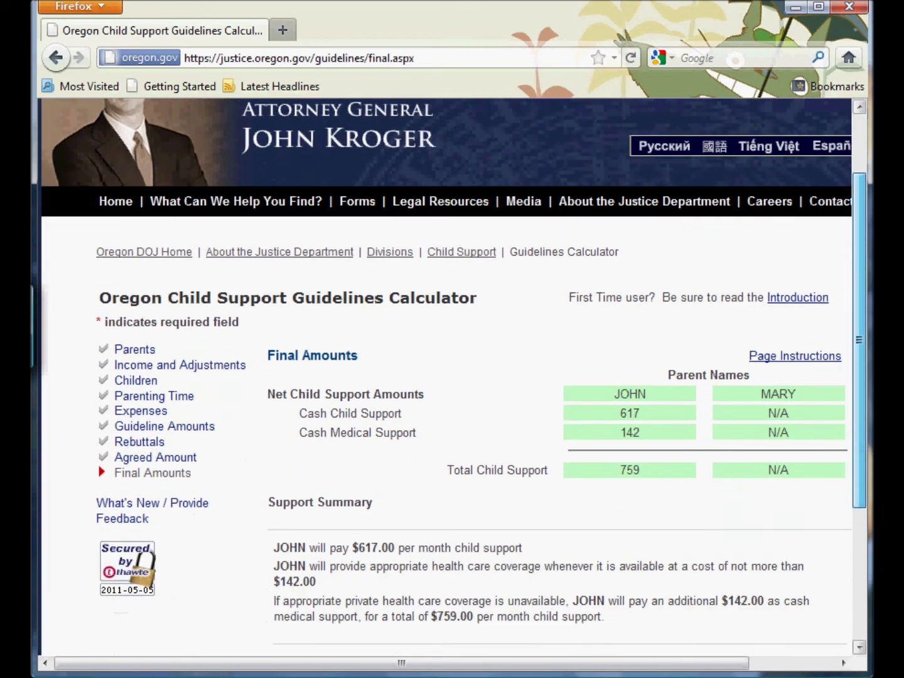
scroll(452, 376, "down", 5)
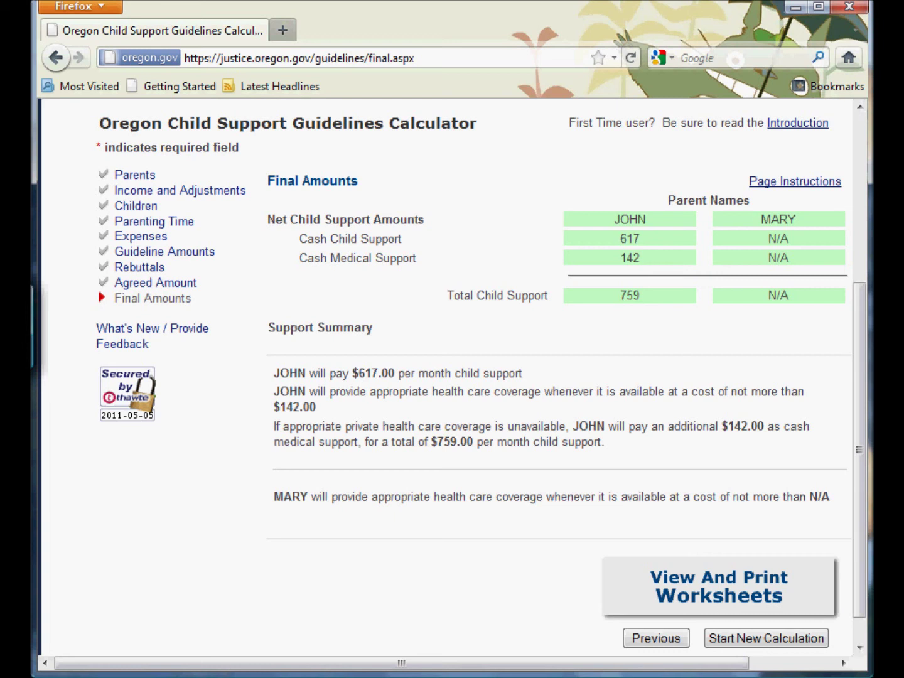
left_click(720, 585)
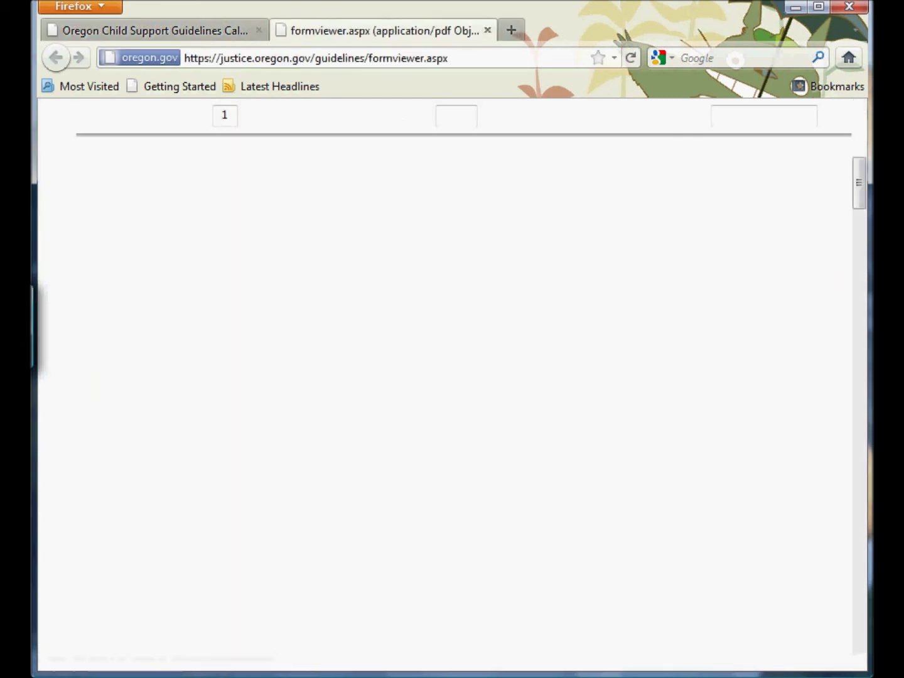